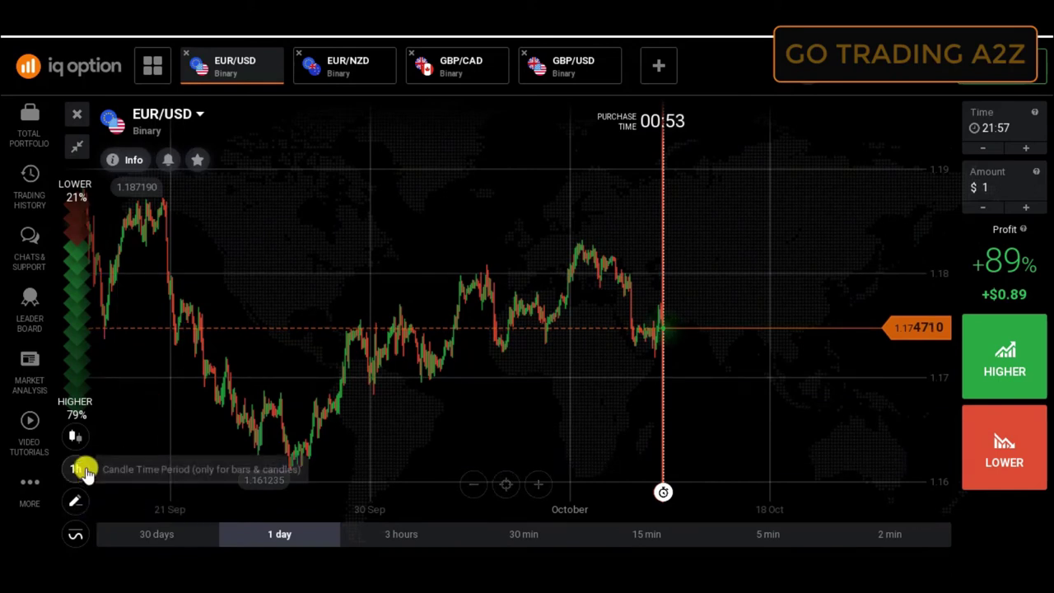
Pan the EUR/USD chart back through September prices into August.
drag(360, 345, 517, 348)
drag(435, 302, 512, 278)
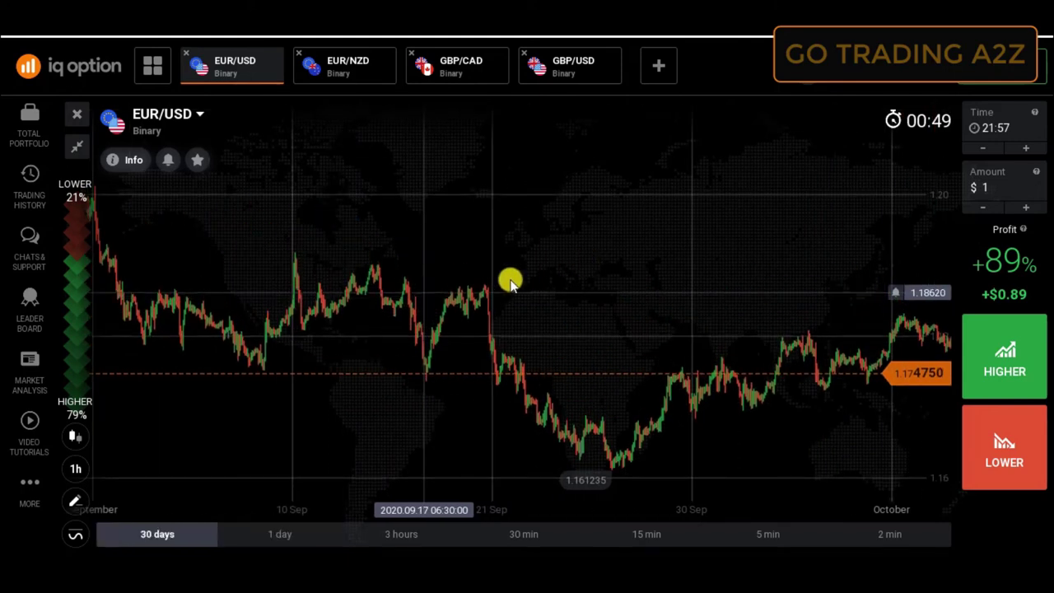
drag(343, 305, 513, 299)
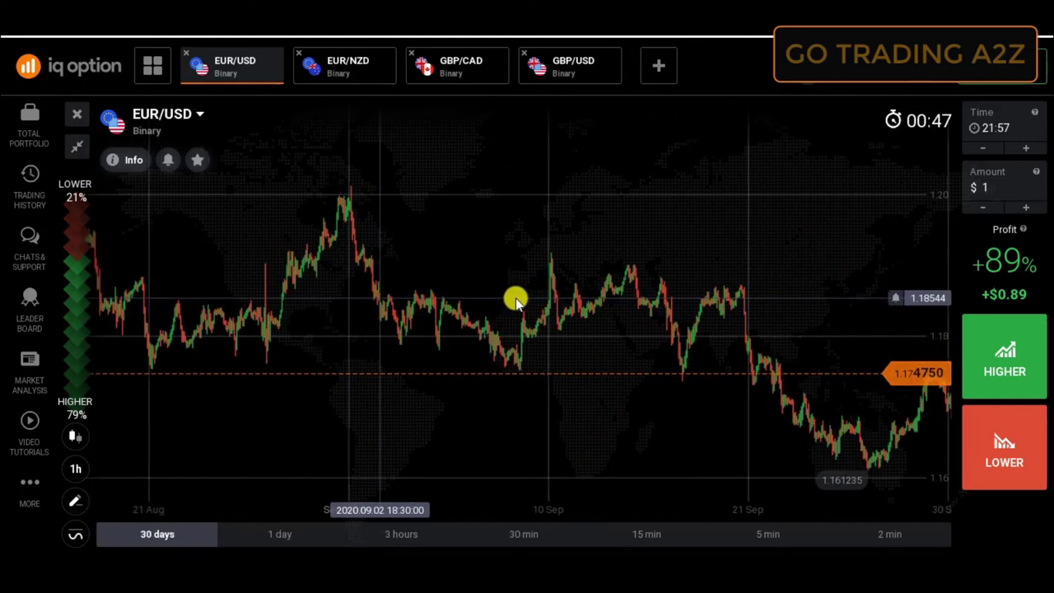
drag(384, 305, 489, 324)
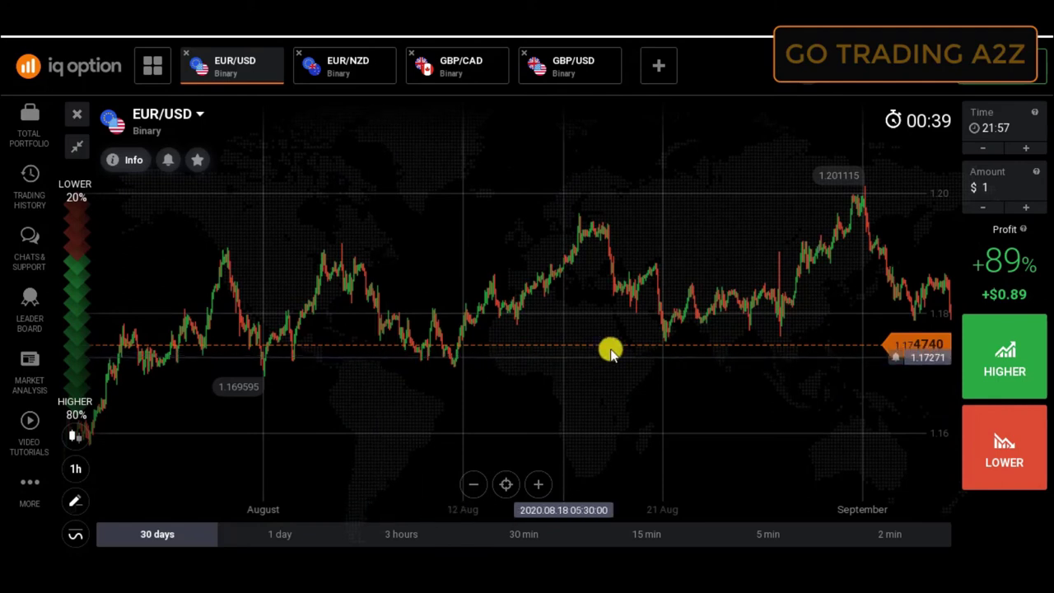
Zoom in on the 7–11 September candles on the 1-day range.
scroll(595, 318, down, 3)
scroll(509, 323, down, 4)
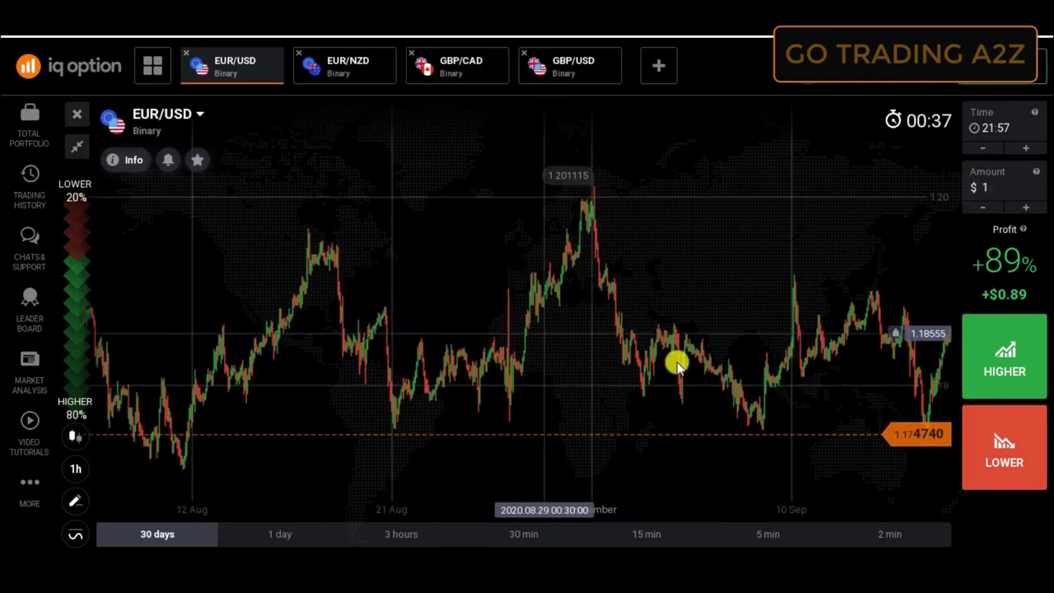
scroll(677, 356, up, 5)
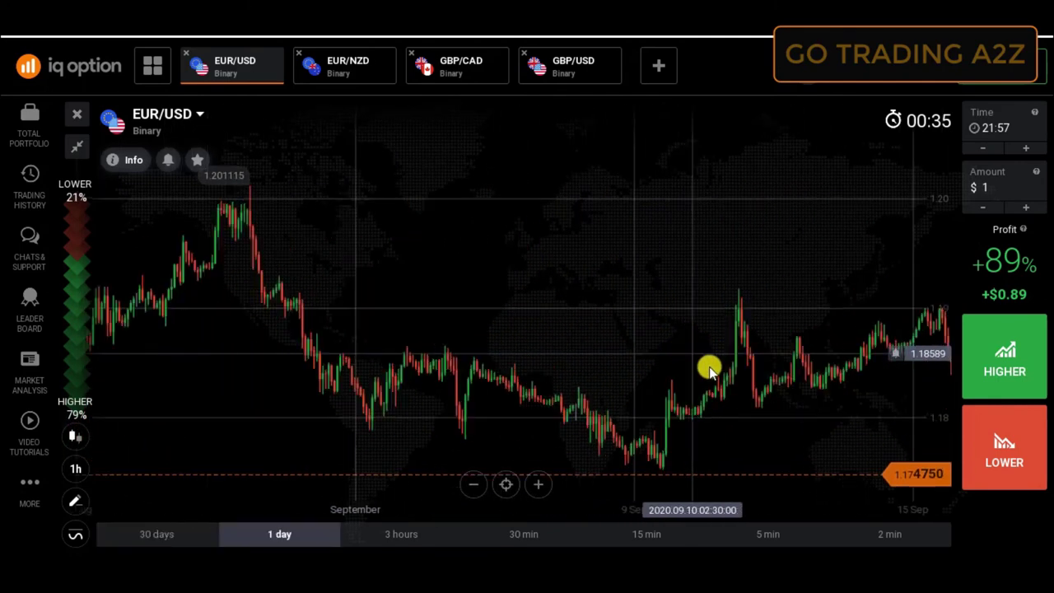
scroll(612, 364, down, 3)
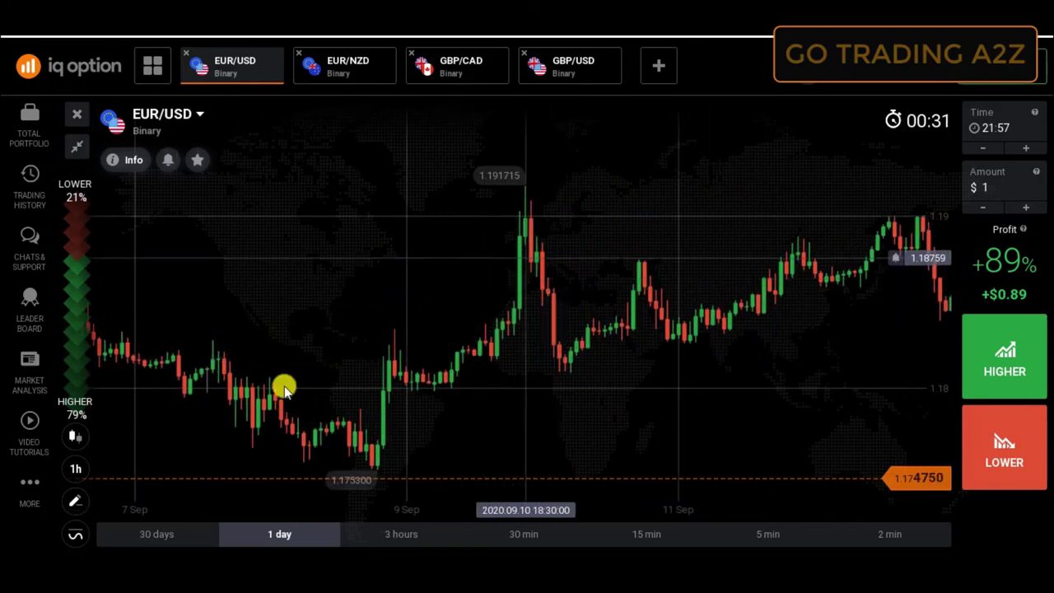
Draw a horizontal resistance line near 1.19 and a cloned support line near 1.175.
click(76, 503)
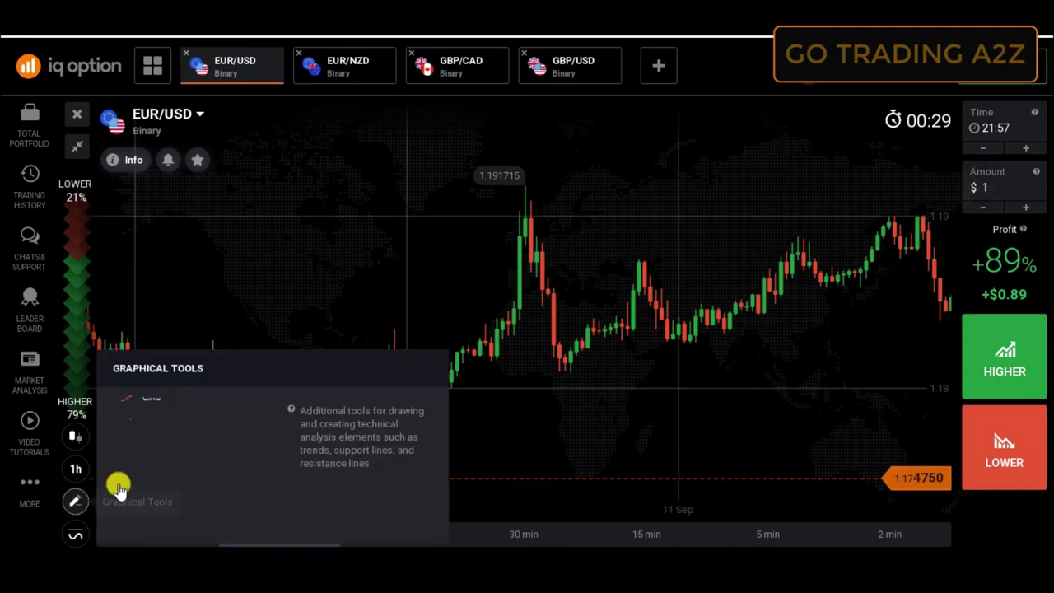
click(158, 463)
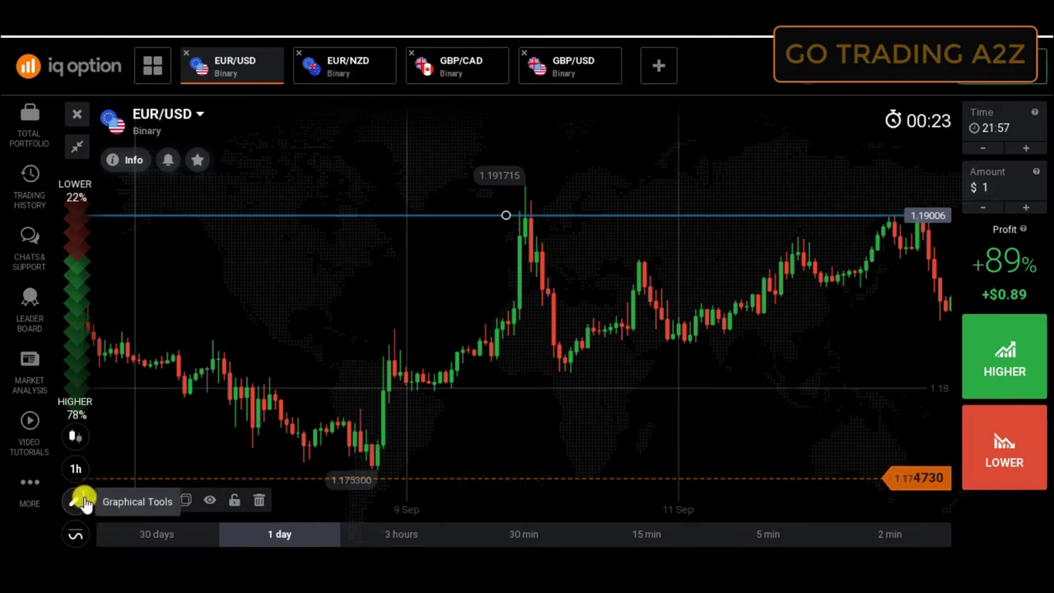
click(186, 501)
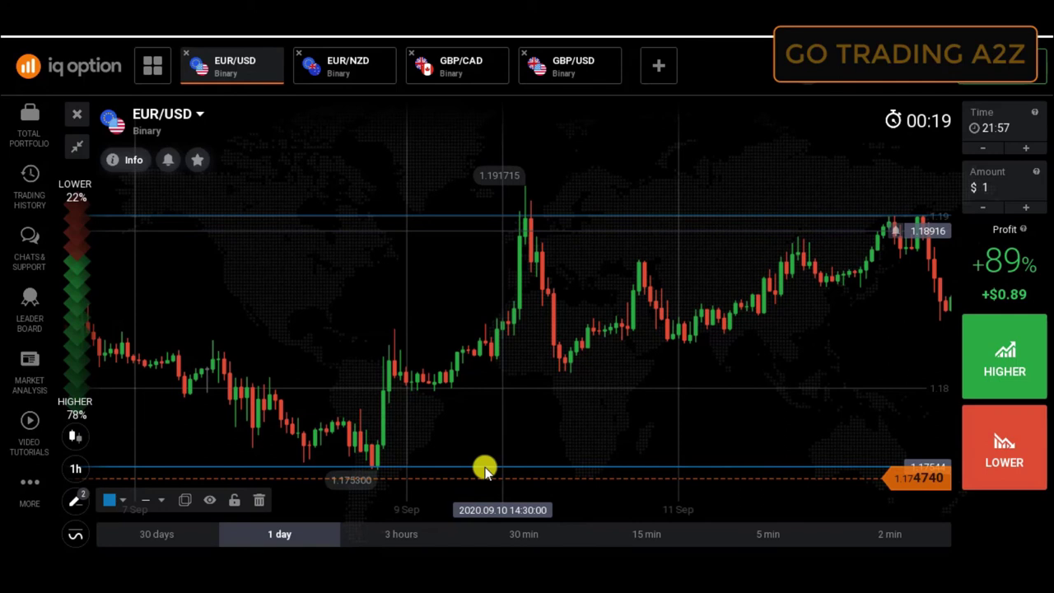
drag(486, 469, 429, 247)
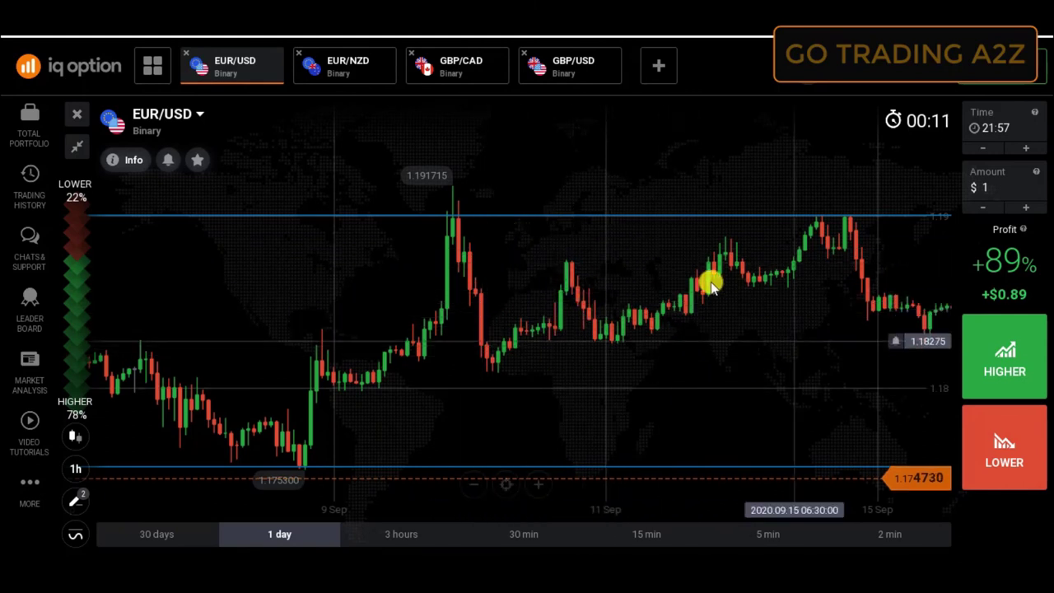
drag(619, 292, 557, 303)
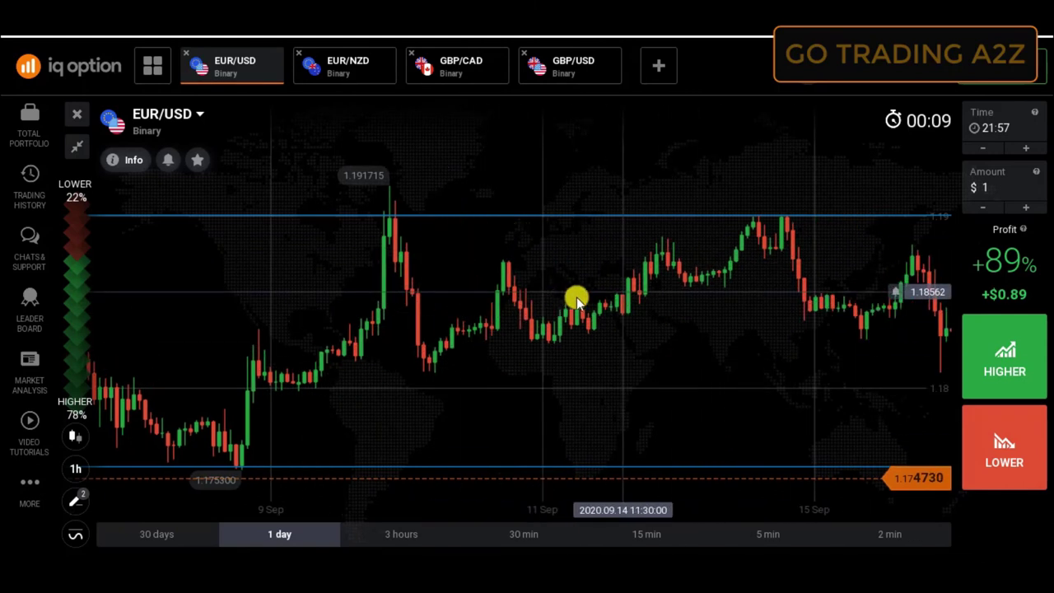
scroll(430, 247, up, 5)
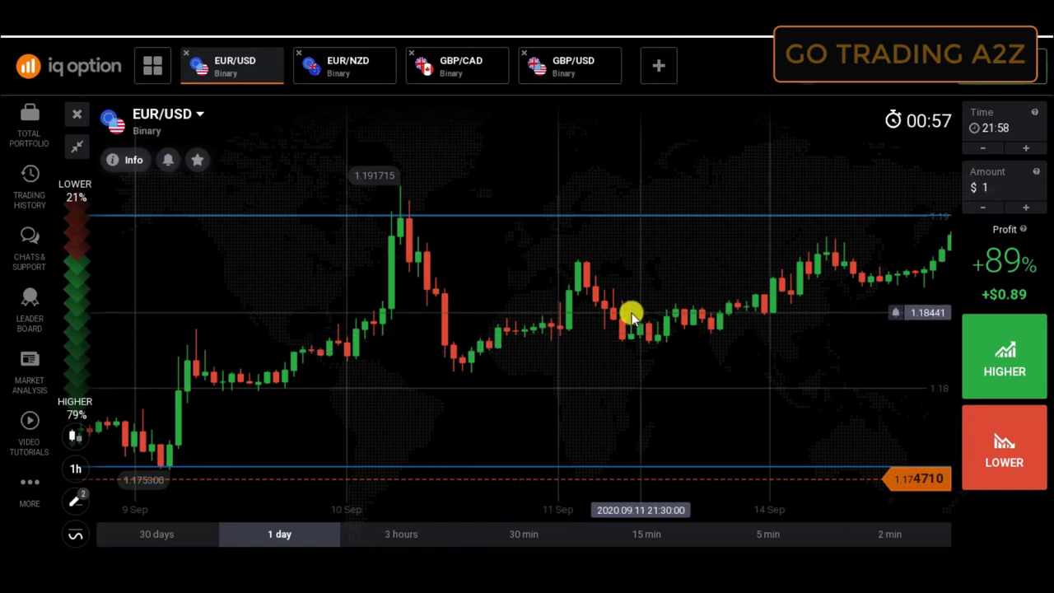
drag(631, 308, 507, 327)
drag(676, 284, 602, 305)
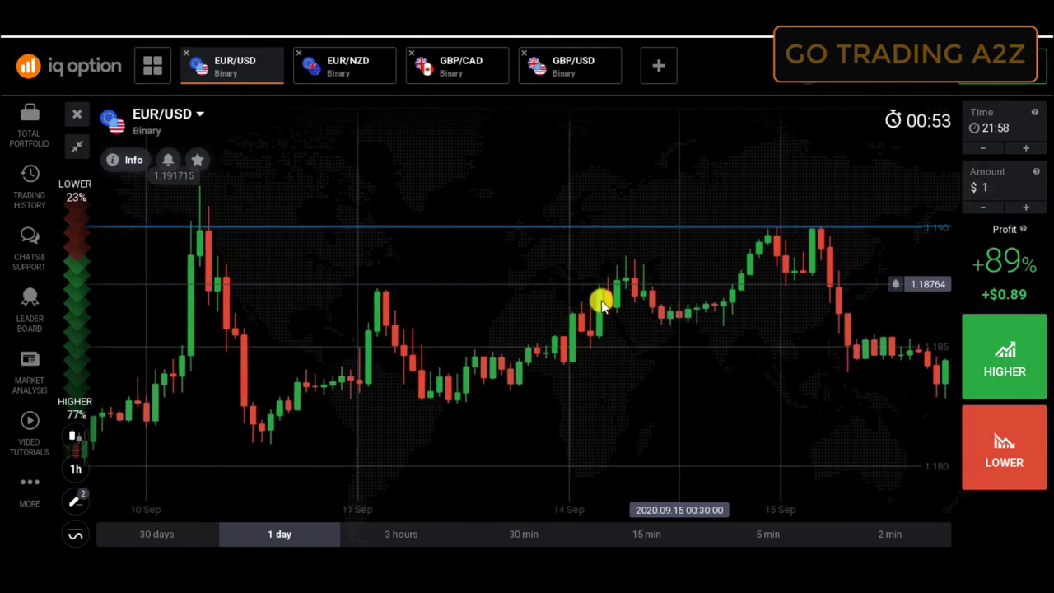
scroll(733, 285, down, 2)
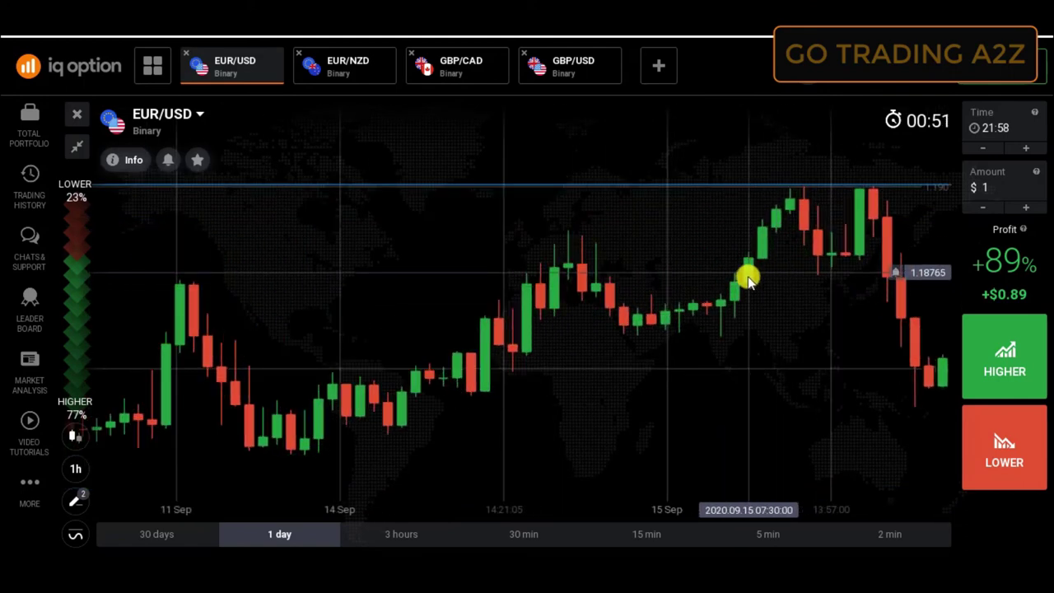
scroll(748, 280, down, 2)
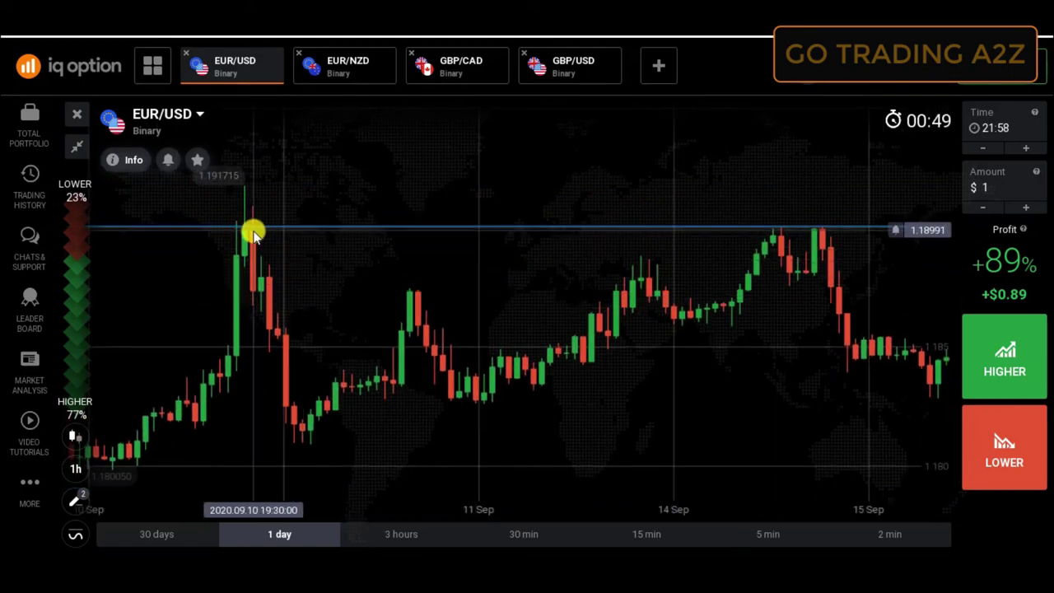
drag(736, 308, 653, 311)
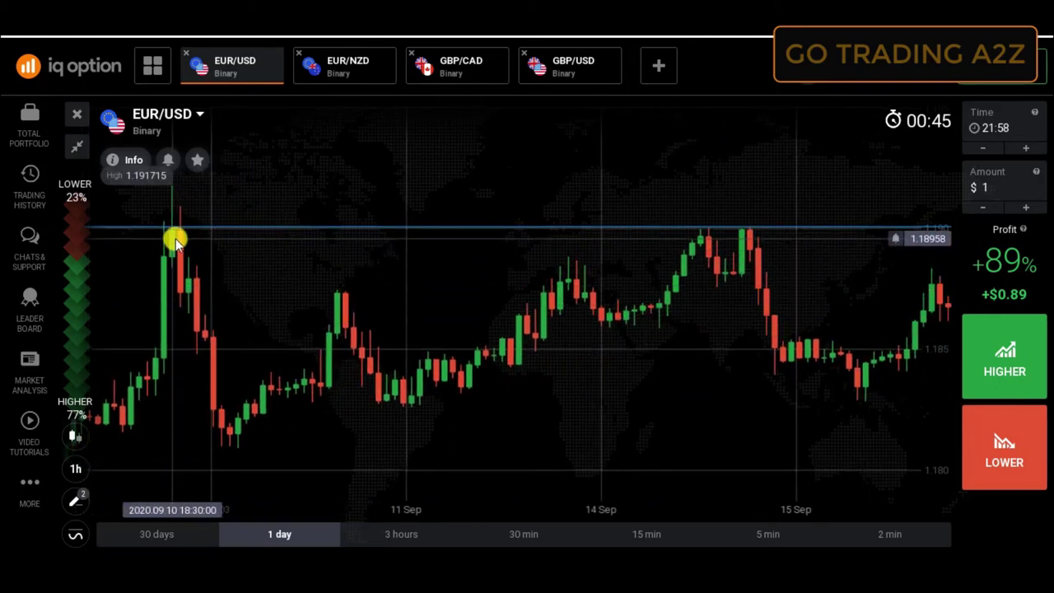
drag(734, 263, 632, 296)
scroll(606, 275, up, 3)
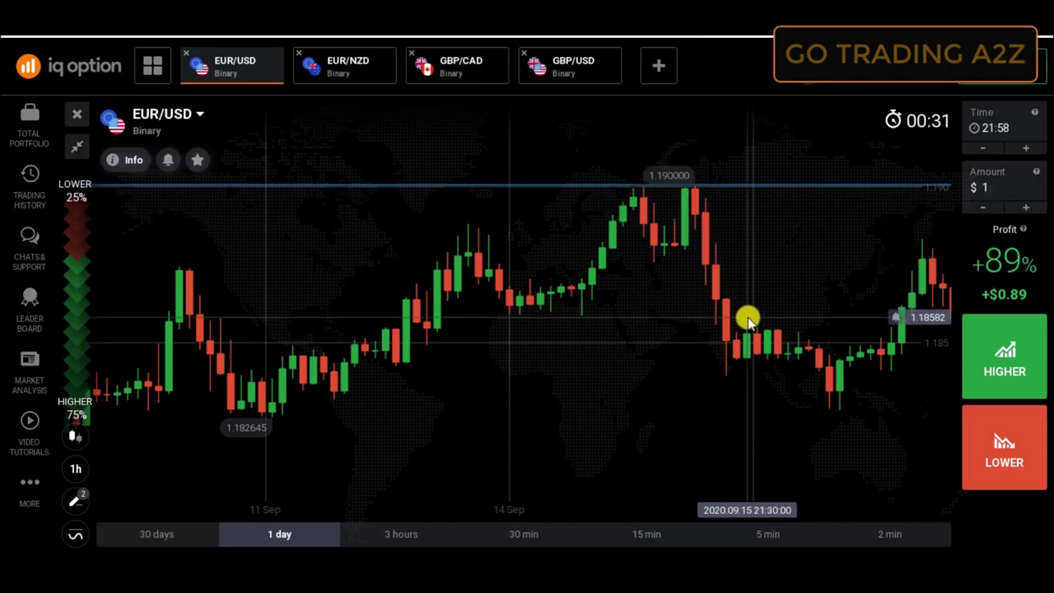
scroll(717, 243, down, 3)
scroll(776, 266, up, 4)
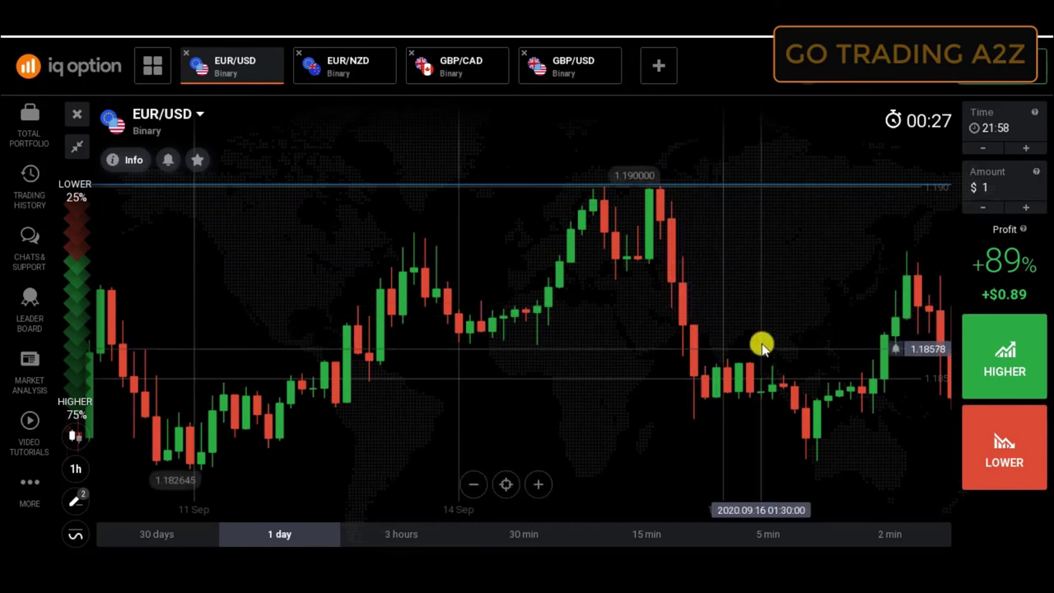
scroll(750, 330, down, 3)
scroll(750, 330, down, 2)
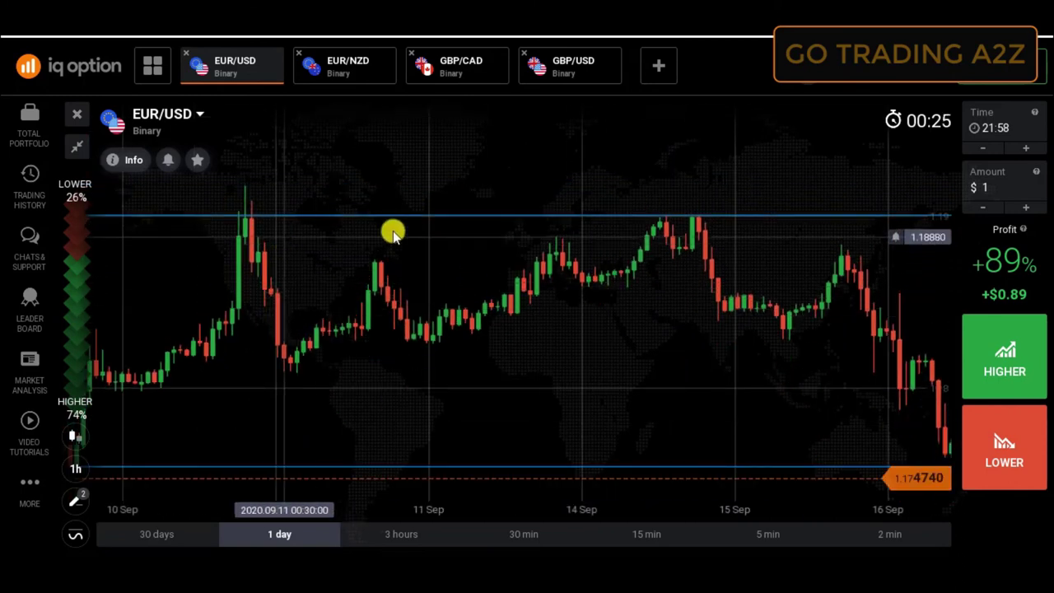
scroll(698, 228, up, 3)
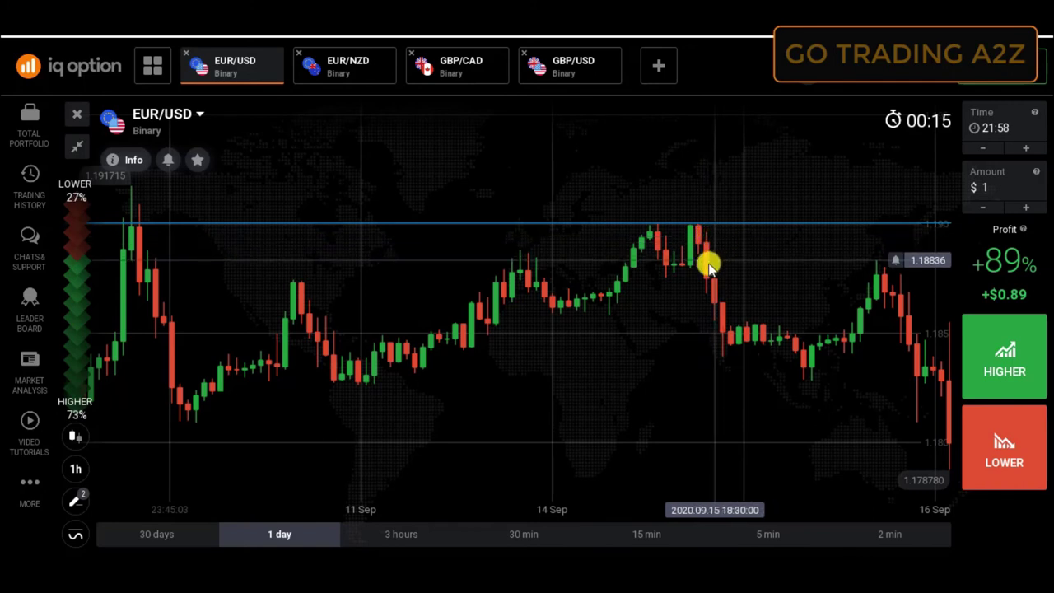
scroll(485, 348, down, 5)
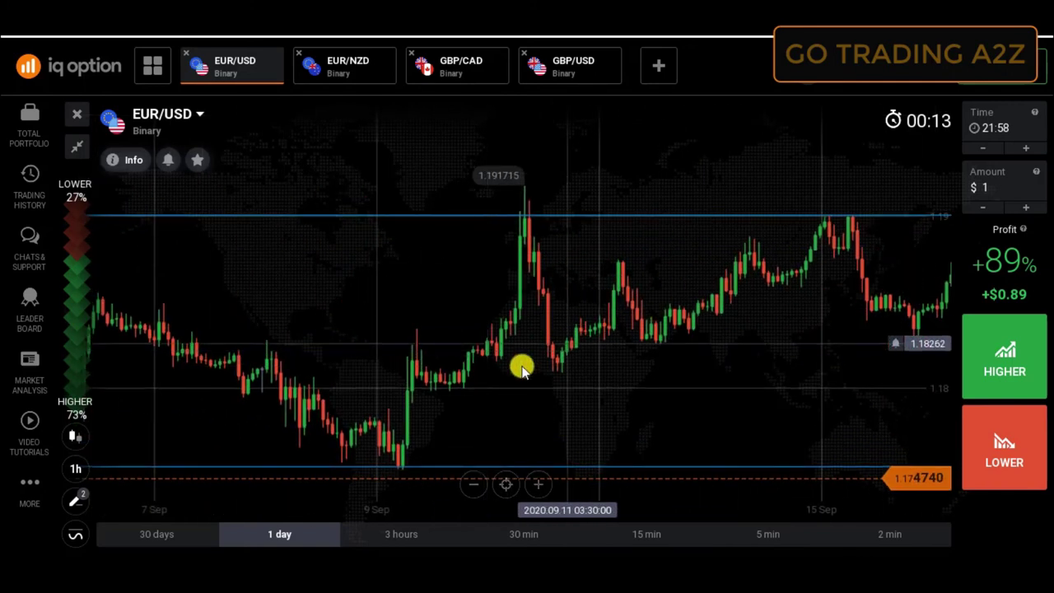
scroll(469, 386, left, 3)
scroll(471, 432, up, 4)
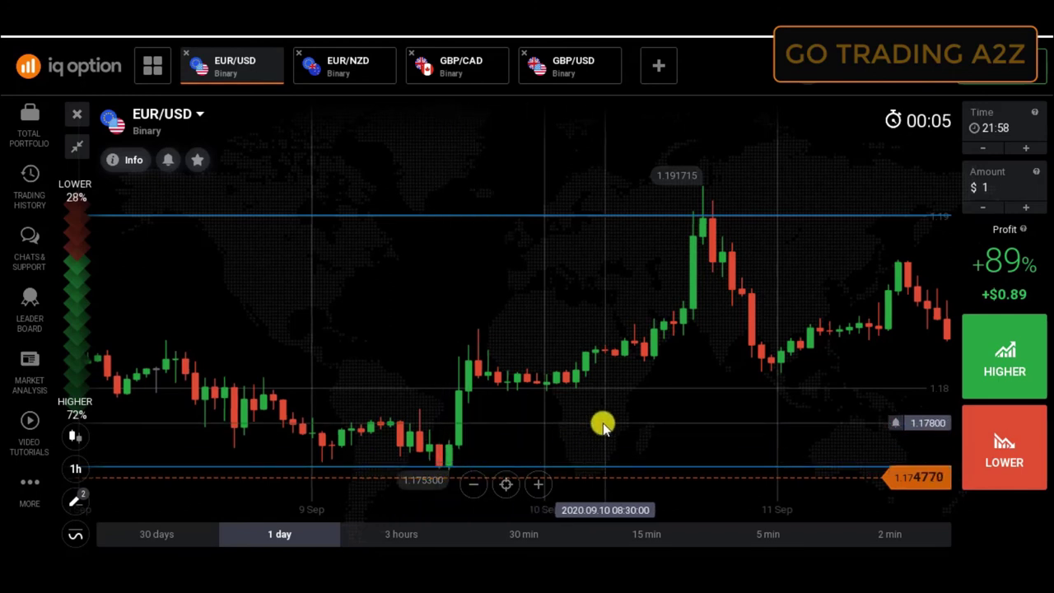
scroll(626, 412, down, 3)
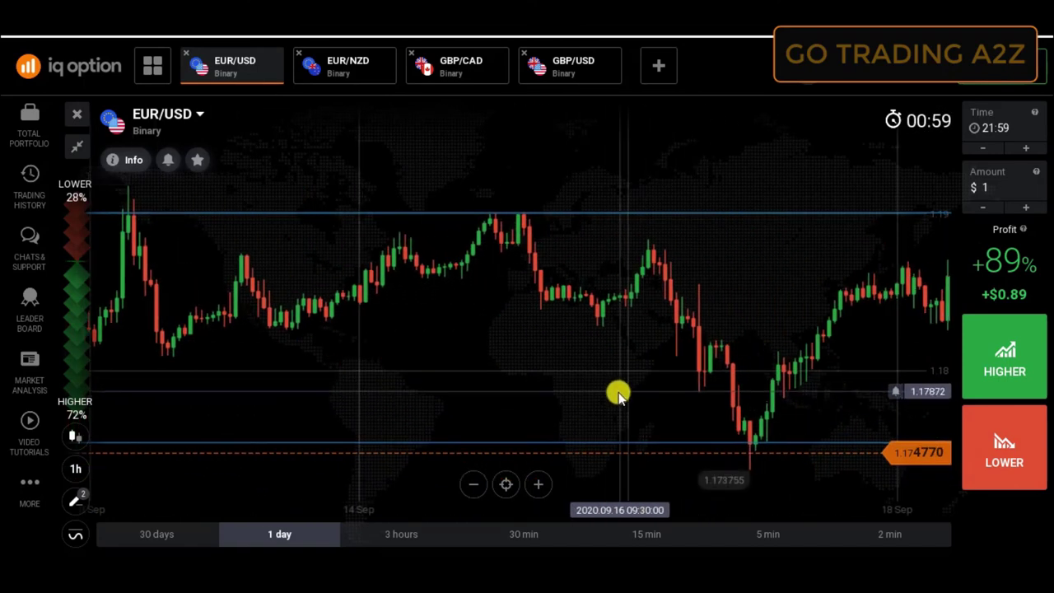
scroll(716, 441, up, 4)
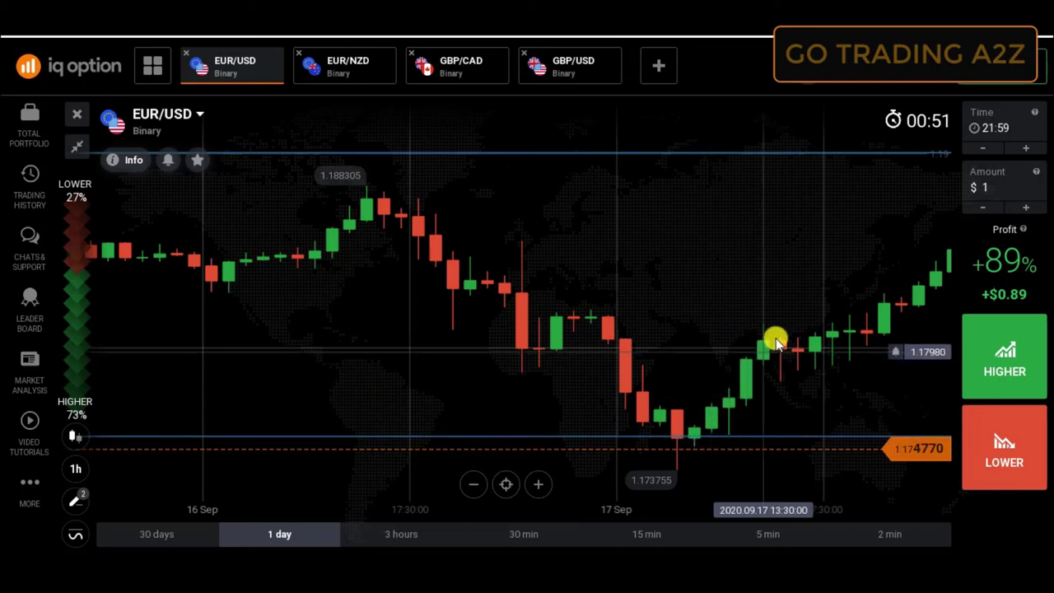
scroll(809, 357, down, 3)
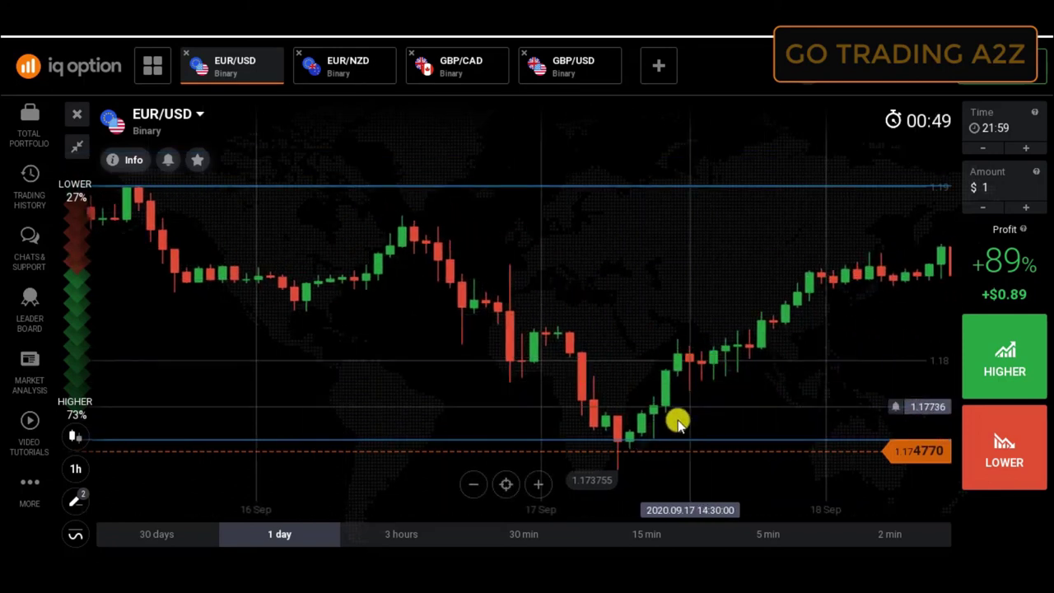
scroll(828, 303, down, 5)
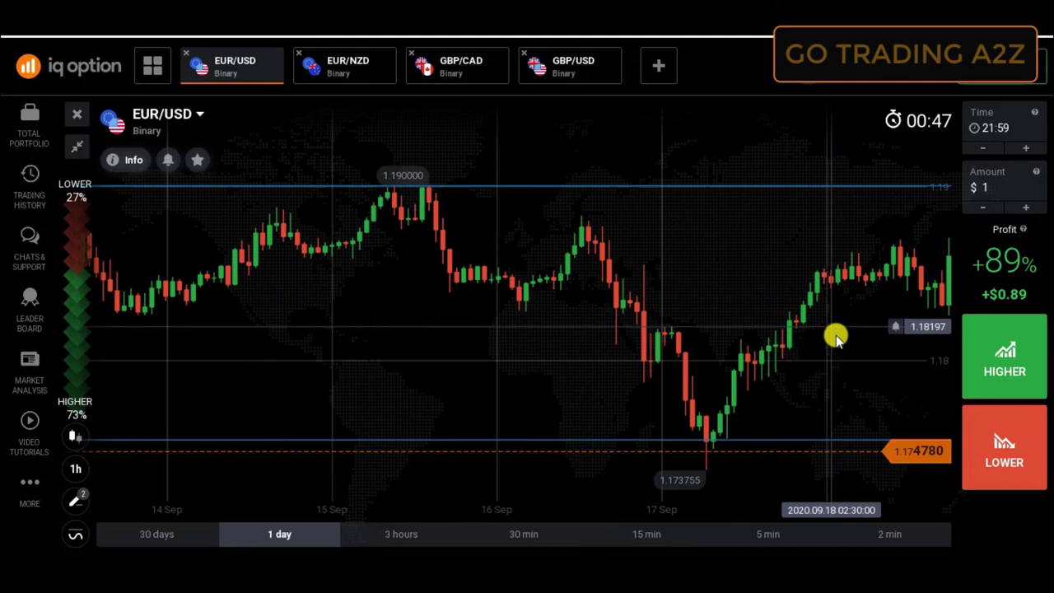
scroll(699, 350, down, 2)
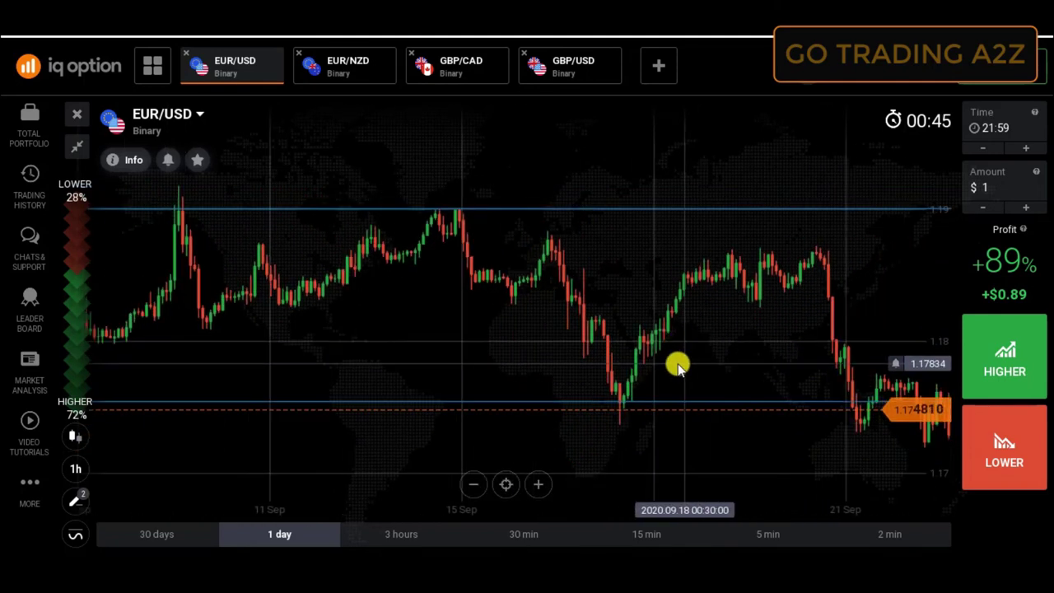
scroll(672, 367, up, 3)
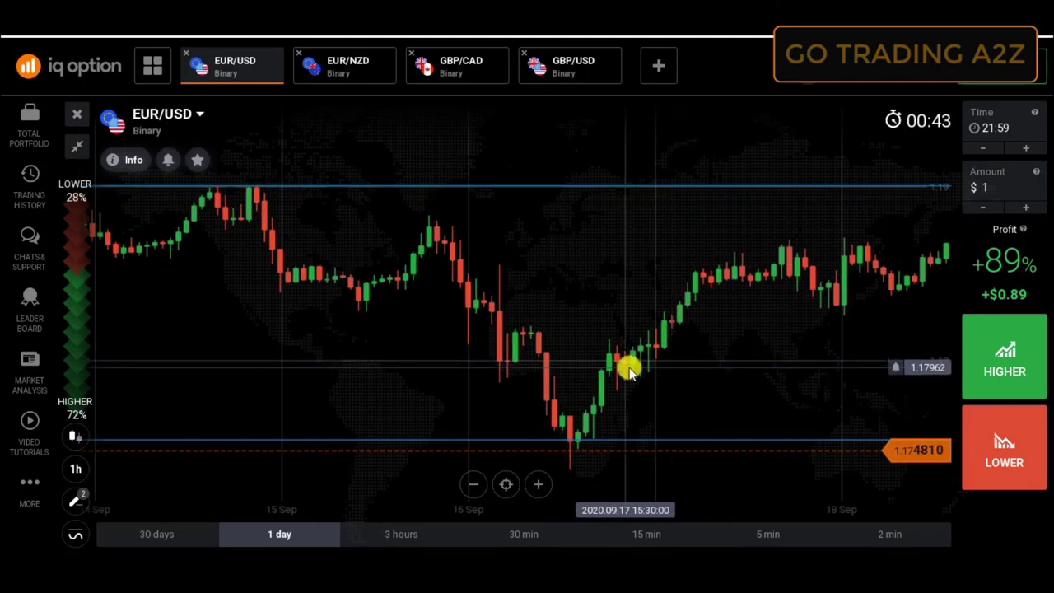
scroll(628, 367, down, 2)
scroll(596, 343, down, 2)
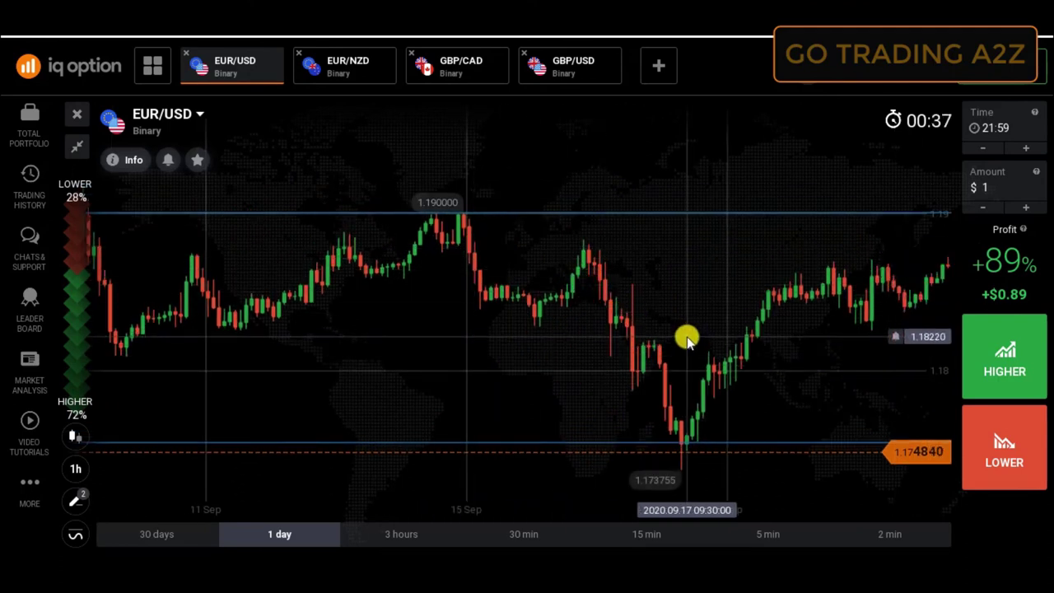
scroll(686, 341, down, 1)
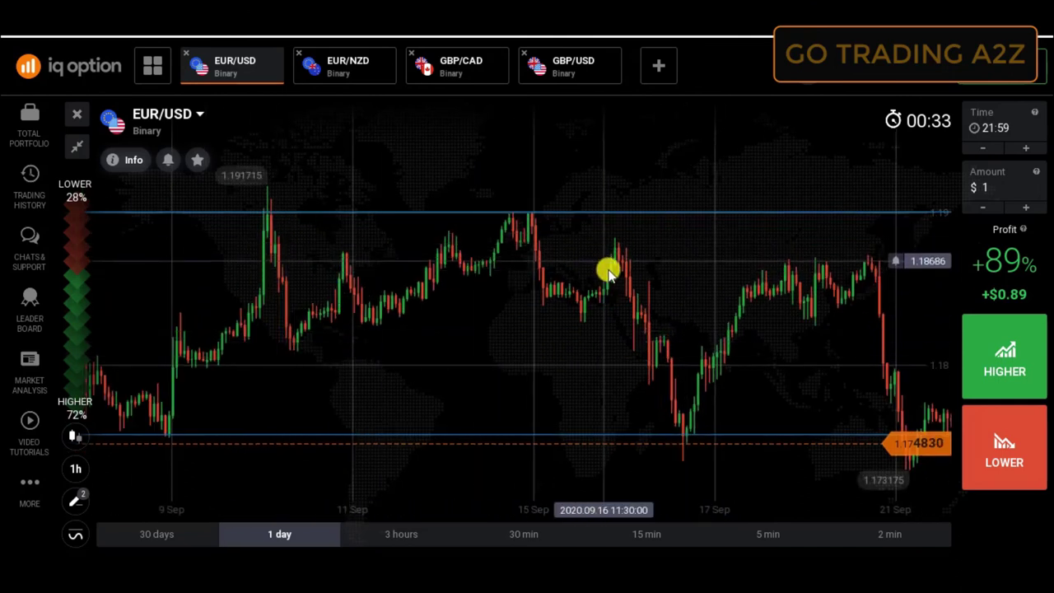
scroll(689, 322, down, 1)
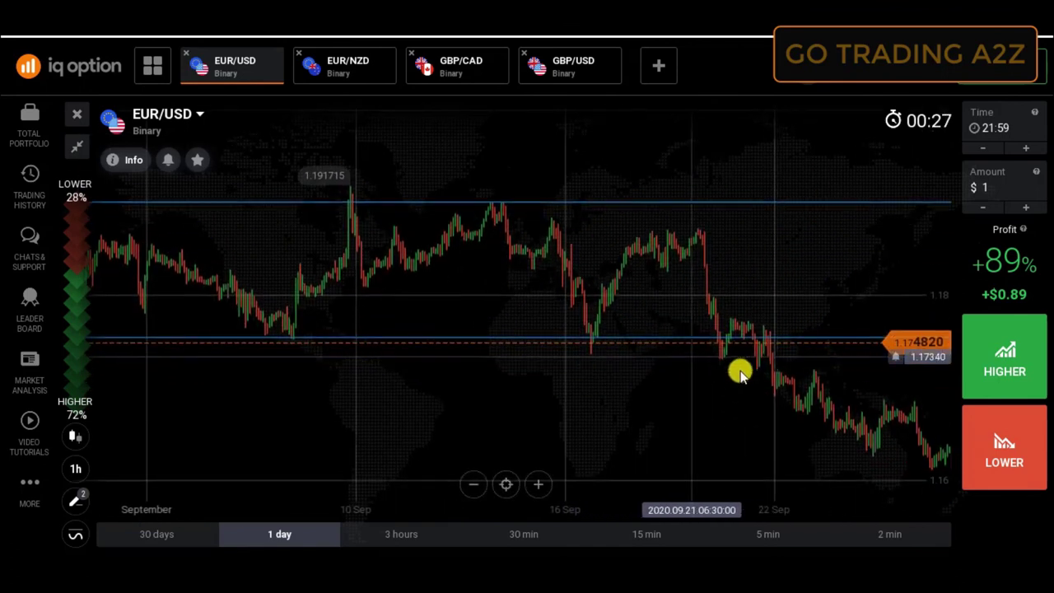
scroll(609, 329, up, 3)
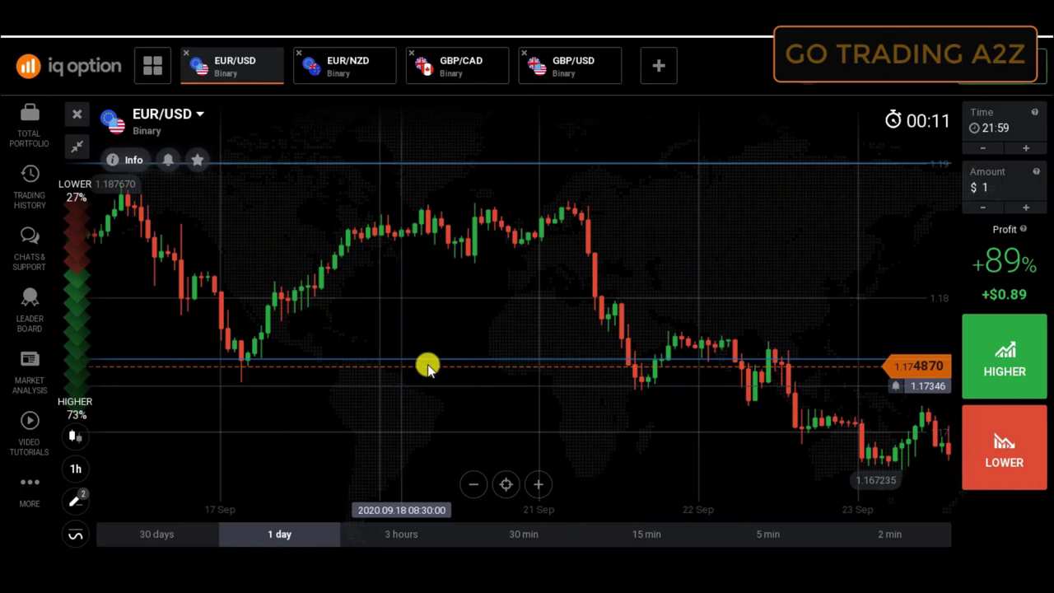
Place a blue horizontal support line at about 1.17686 and inspect the nearby candles.
click(498, 340)
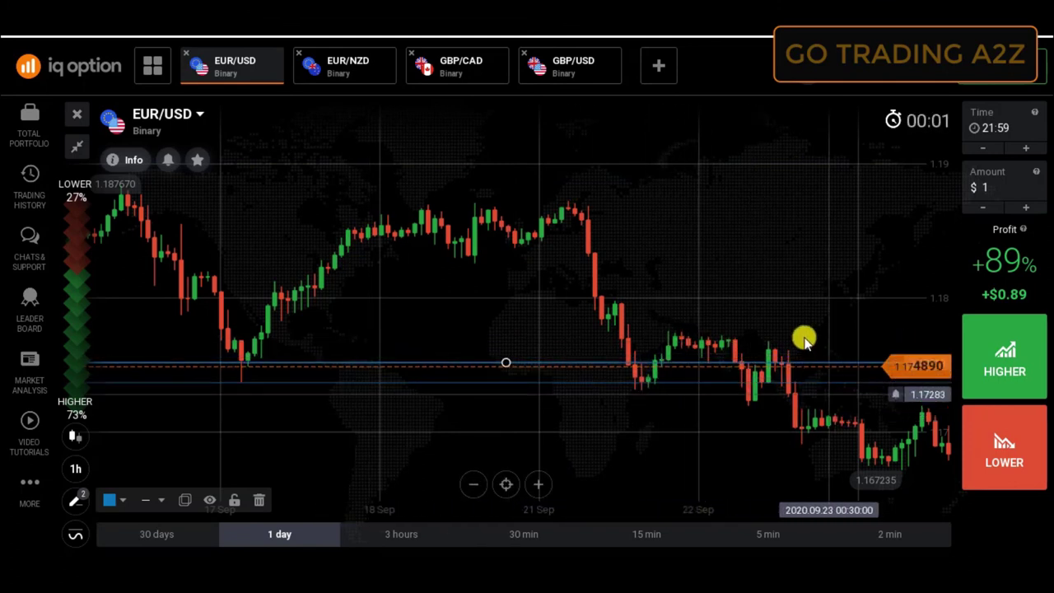
scroll(803, 340, down, 8)
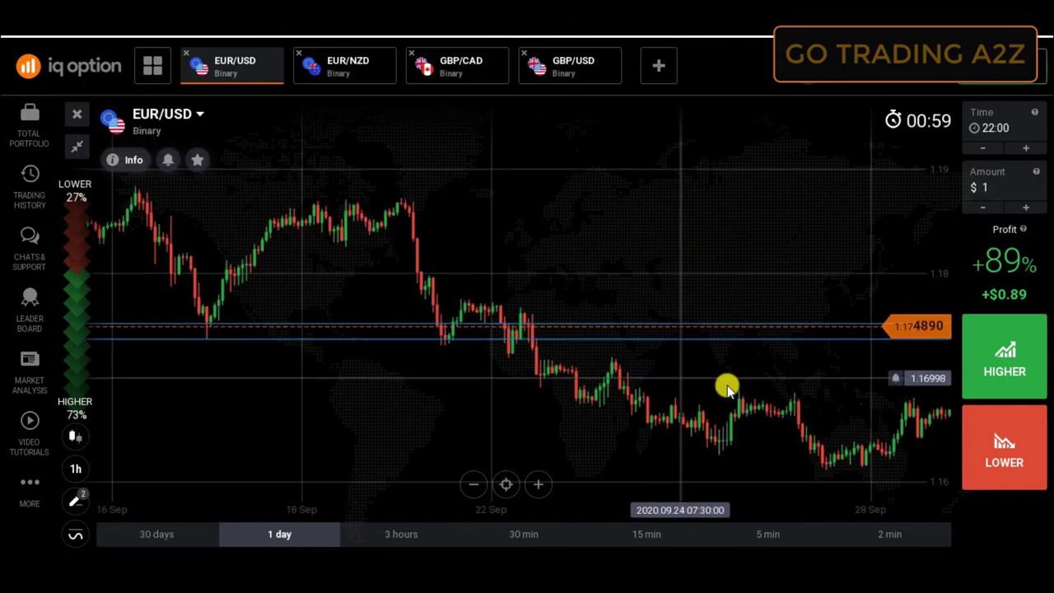
scroll(727, 387, right, 5)
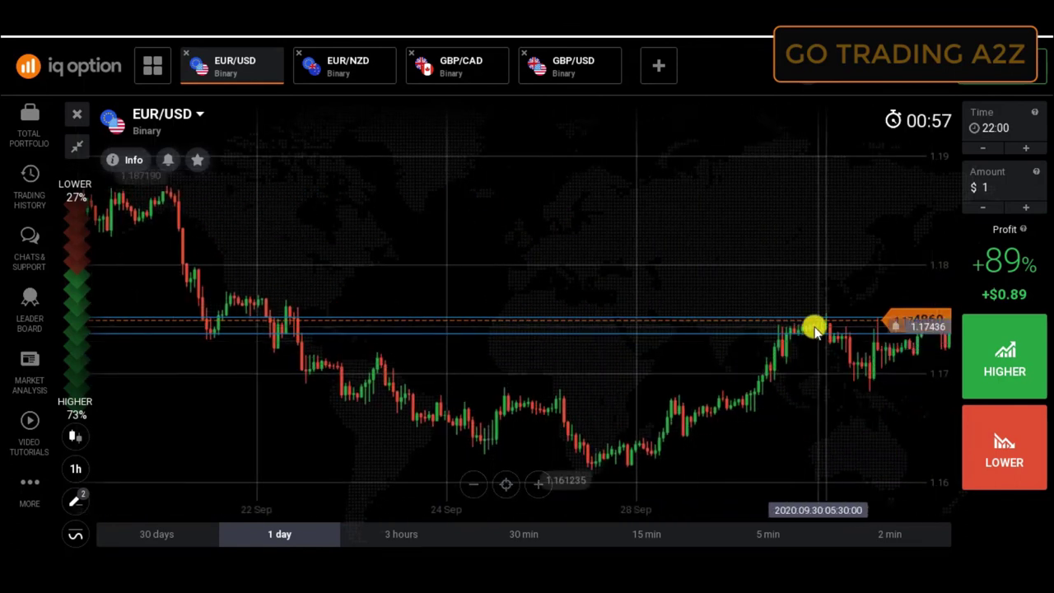
scroll(582, 225, down, 5)
scroll(497, 213, left, 5)
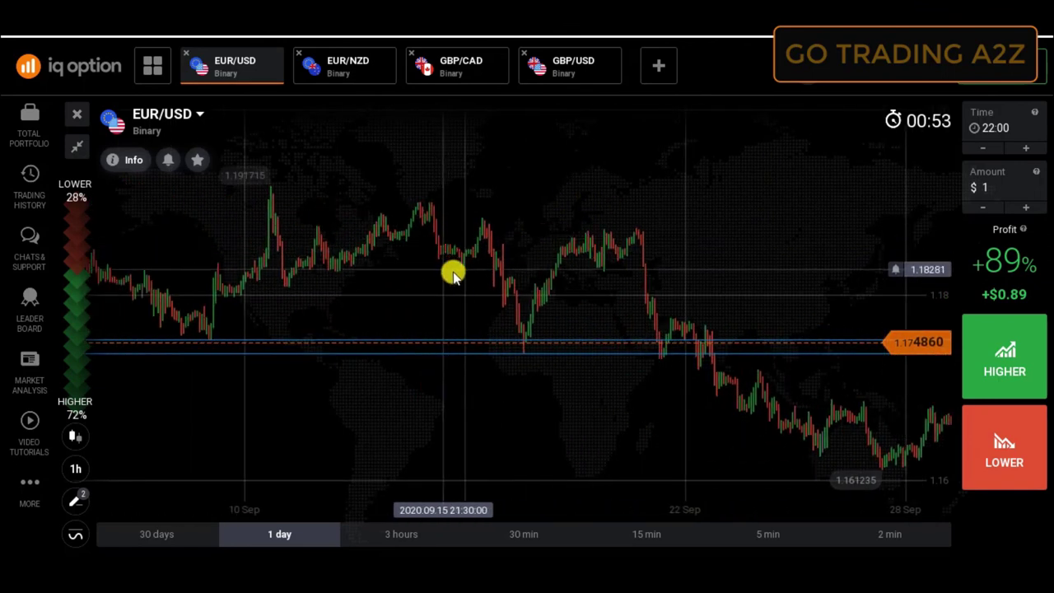
scroll(458, 274, up, 5)
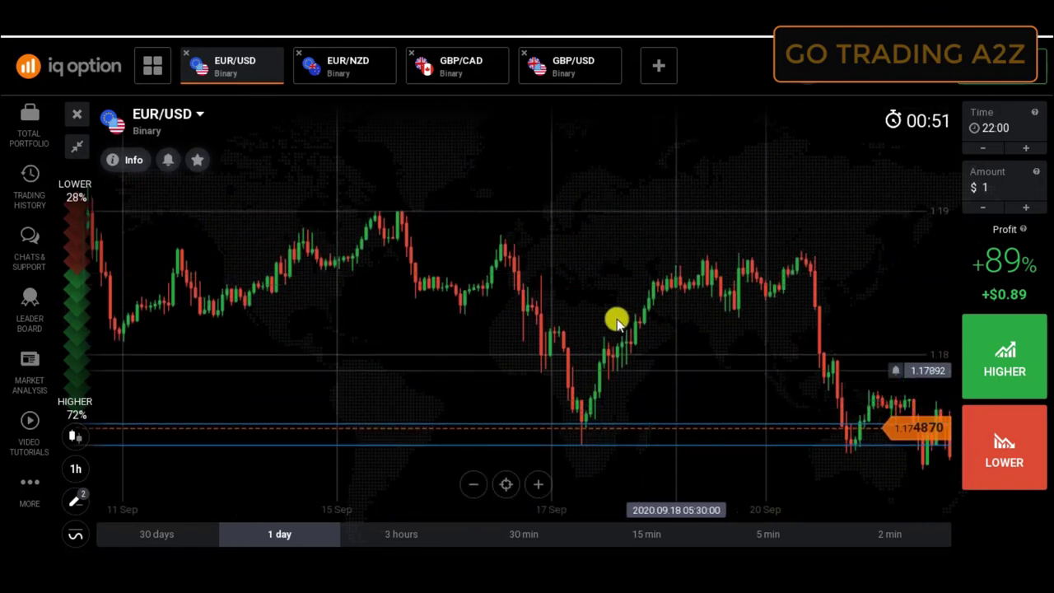
scroll(700, 360, right, 2)
scroll(642, 337, right, 2)
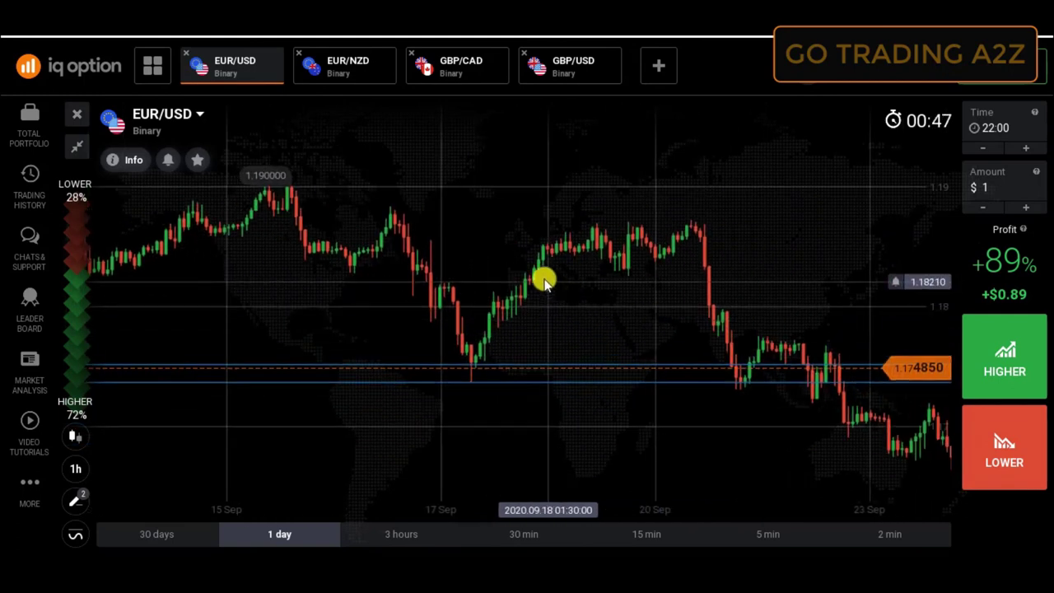